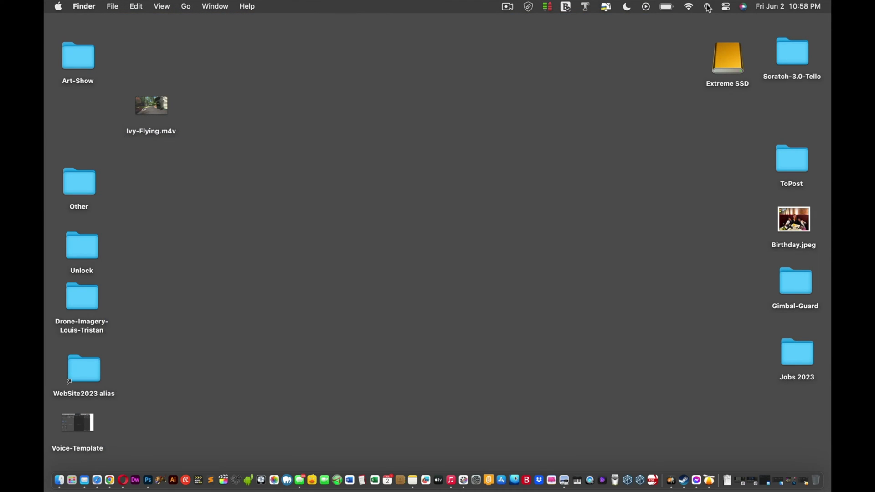
# - Launch Steam from system search and open the account's Steam Community welcome page
pyautogui.click(708, 7)
pyautogui.write('st')
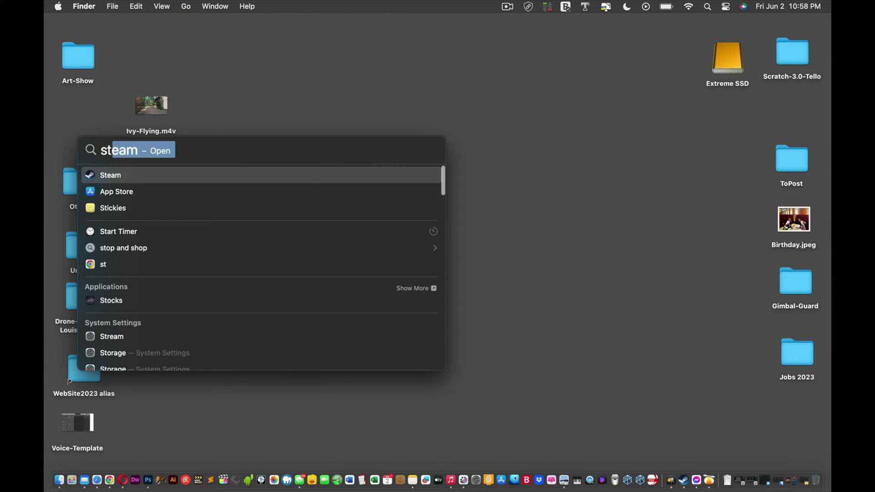
pyautogui.press('Return')
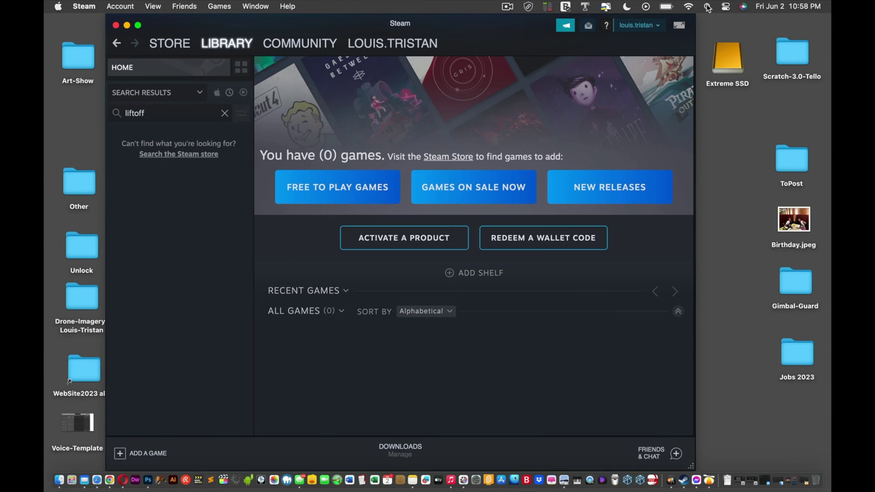
pyautogui.click(292, 42)
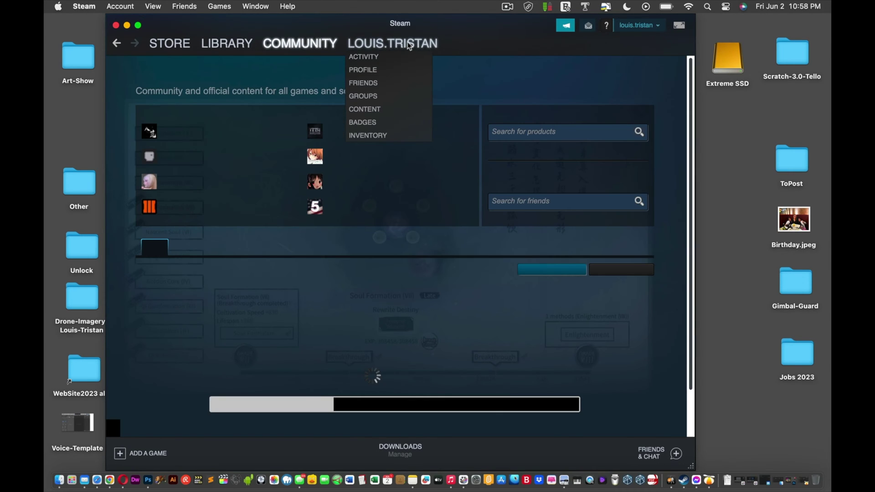
pyautogui.click(409, 44)
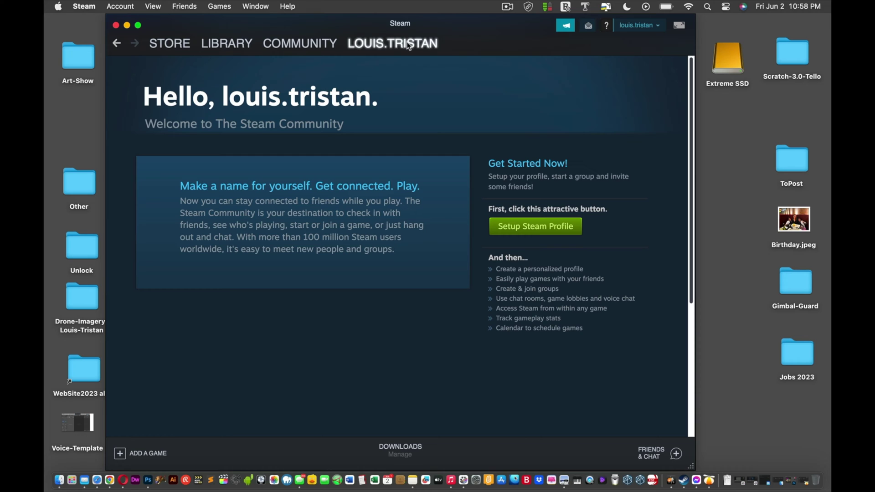
# - Activate Liftoff by pasting its product code, accepting the subscriber agreement, and submitting it
pyautogui.click(170, 44)
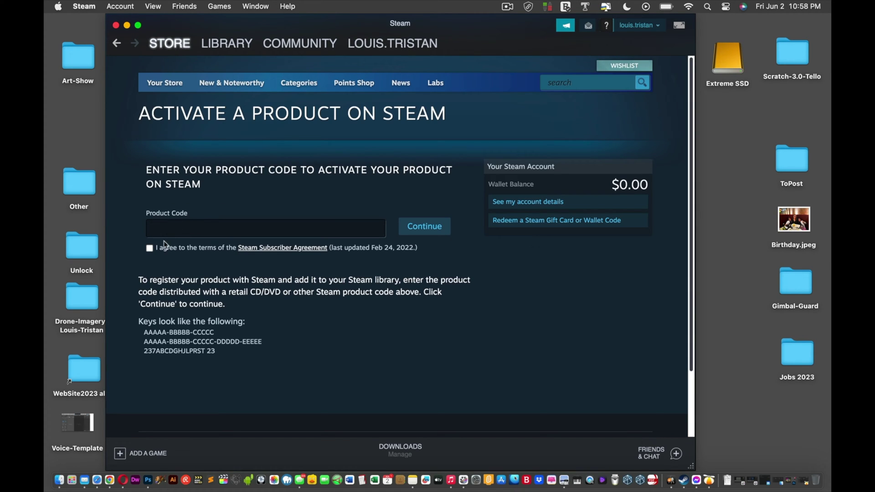
pyautogui.click(151, 249)
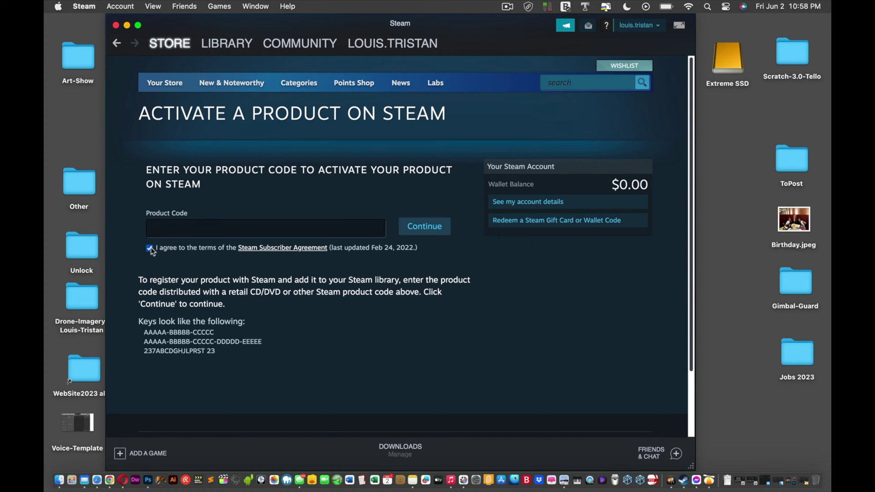
pyautogui.click(194, 229)
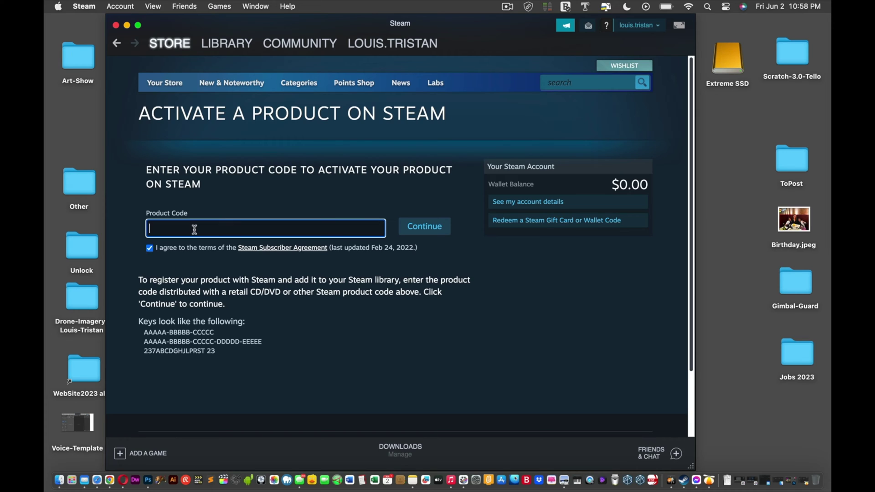
pyautogui.click(216, 46)
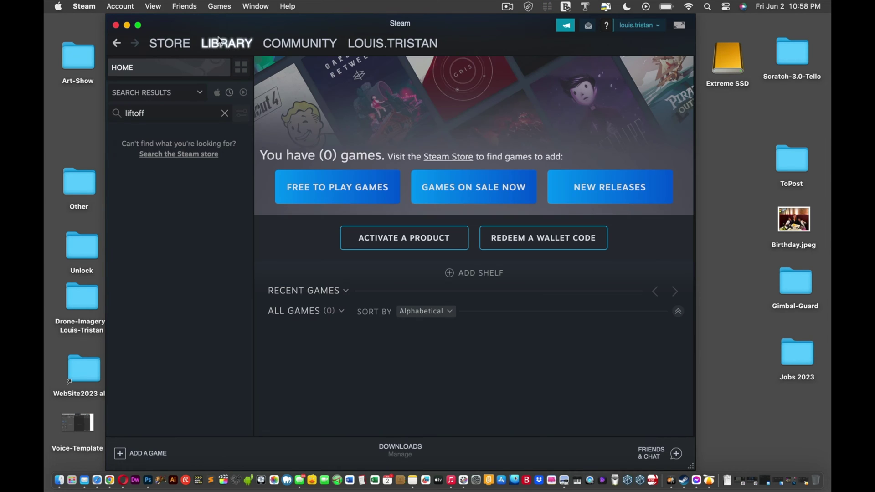
pyautogui.click(378, 240)
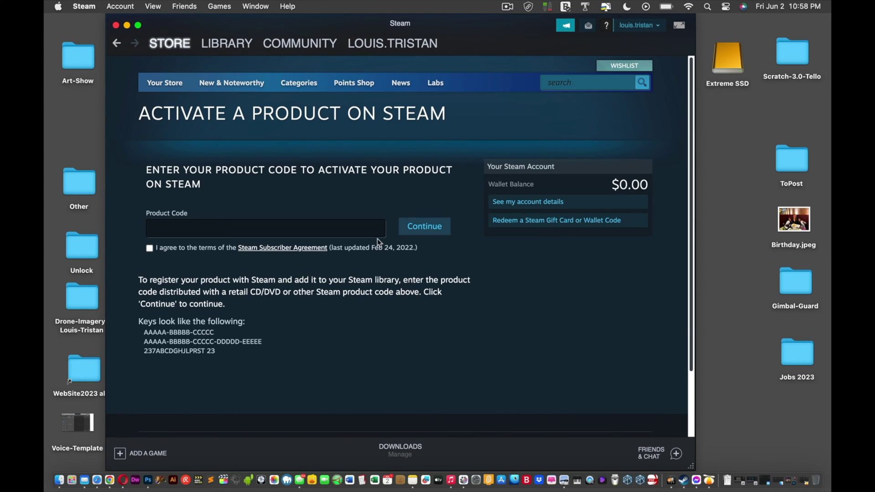
pyautogui.click(242, 228)
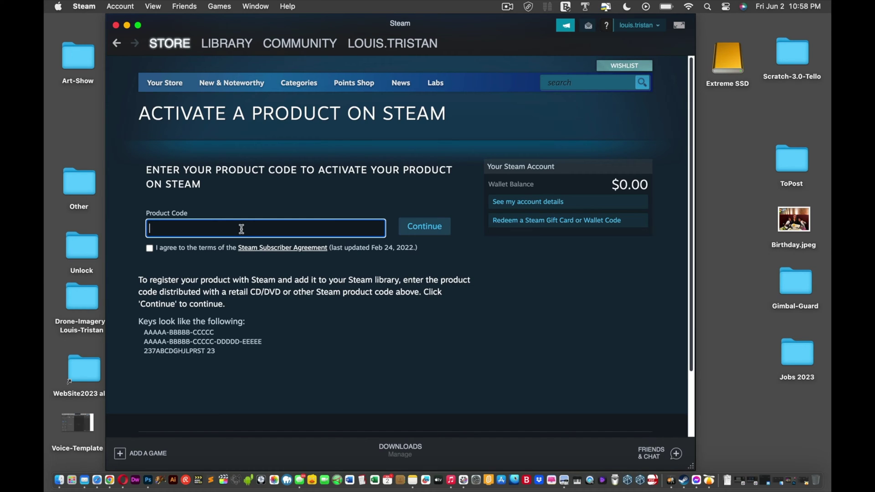
pyautogui.press('super+v')
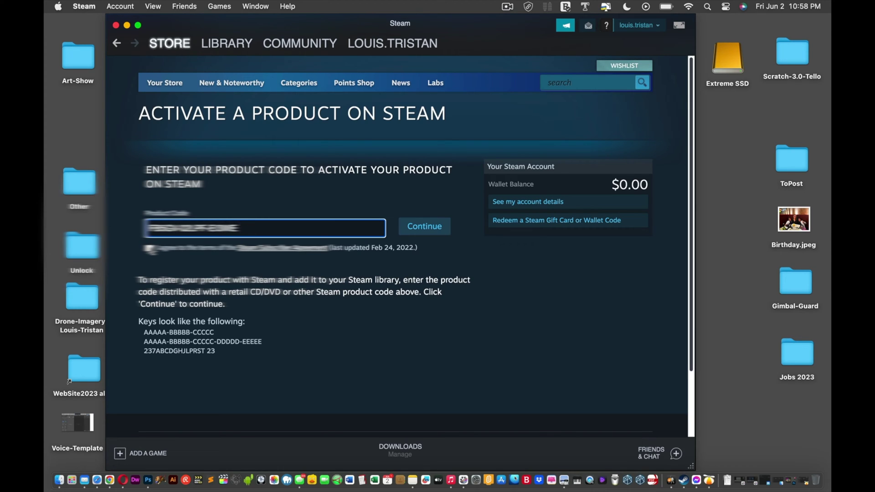
pyautogui.click(149, 248)
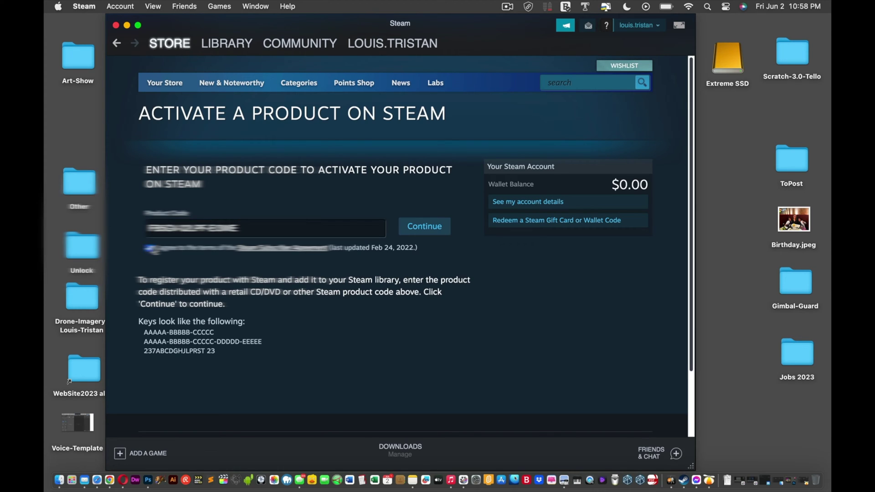
pyautogui.click(426, 227)
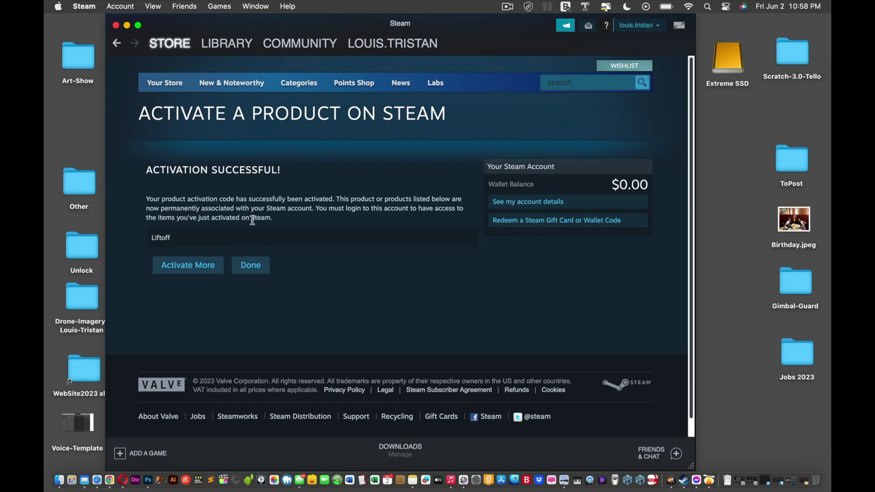
# - Finish activation and review the account details page showing a $0.00 wallet and Steam Guard off
pyautogui.click(251, 267)
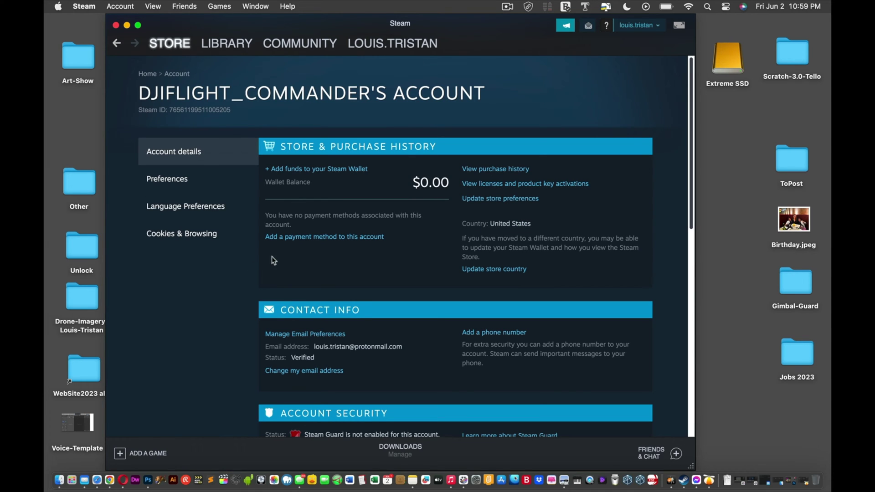
pyautogui.scroll(-5, 371, 240)
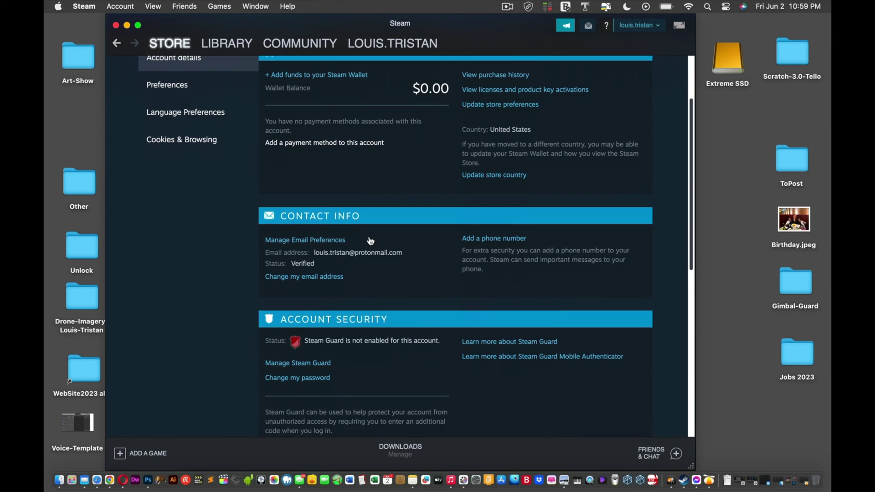
pyautogui.scroll(-8, 370, 240)
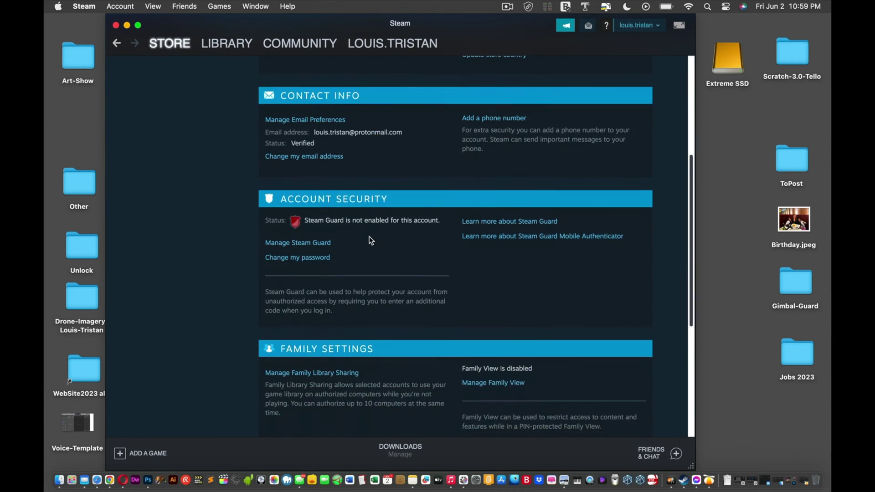
pyautogui.scroll(13, 370, 240)
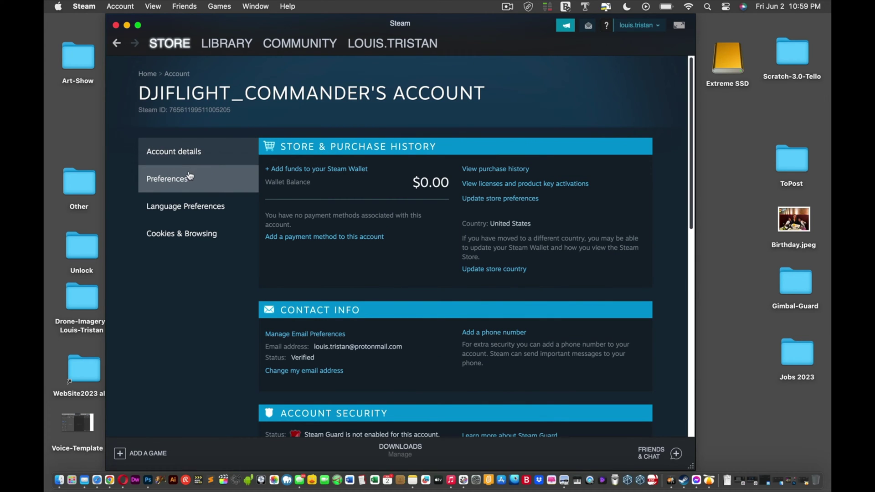
pyautogui.moveTo(219, 40)
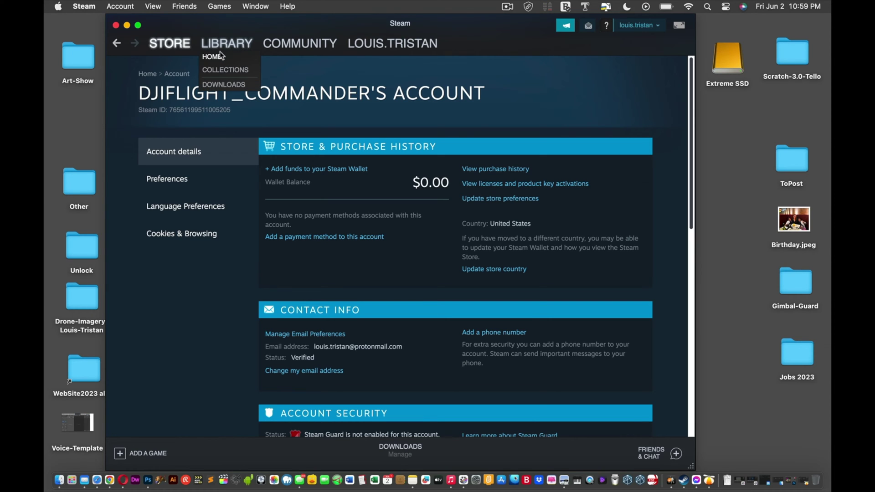
# - Check the download queue, then open Liftoff's library page showing 14.13 GB required to install
pyautogui.click(218, 85)
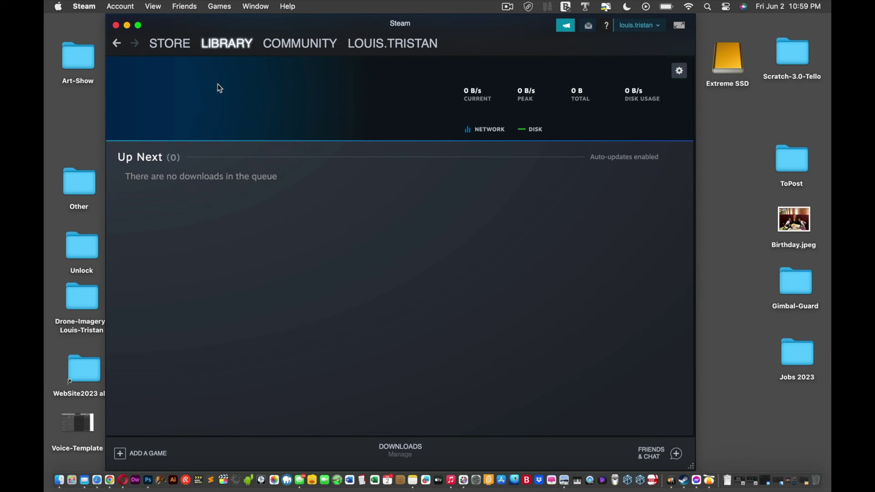
pyautogui.click(227, 44)
pyautogui.moveTo(302, 147)
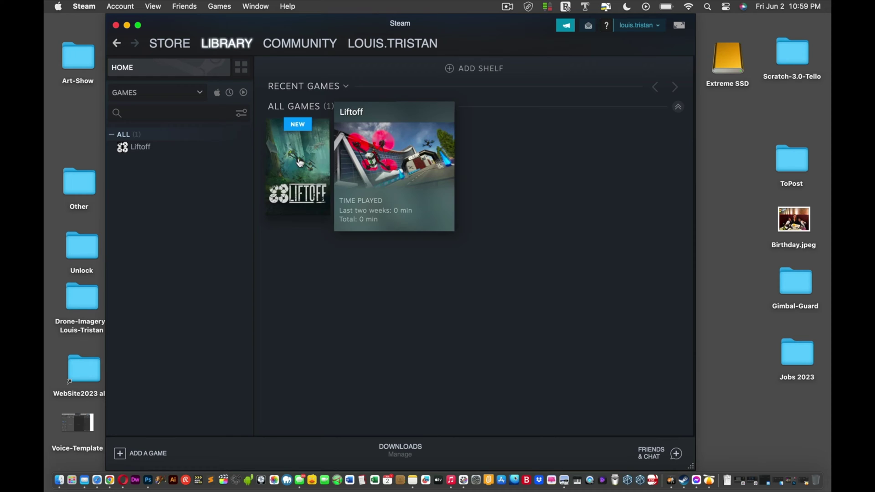
pyautogui.click(299, 160)
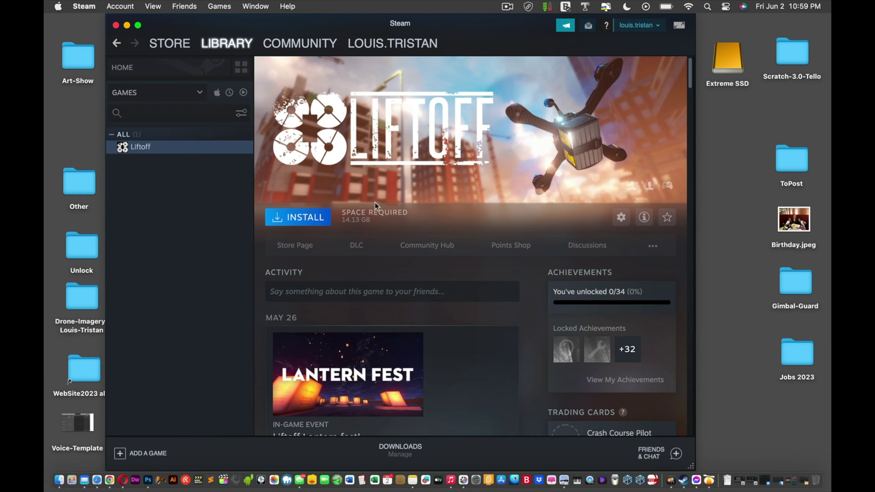
pyautogui.scroll(-3, 389, 204)
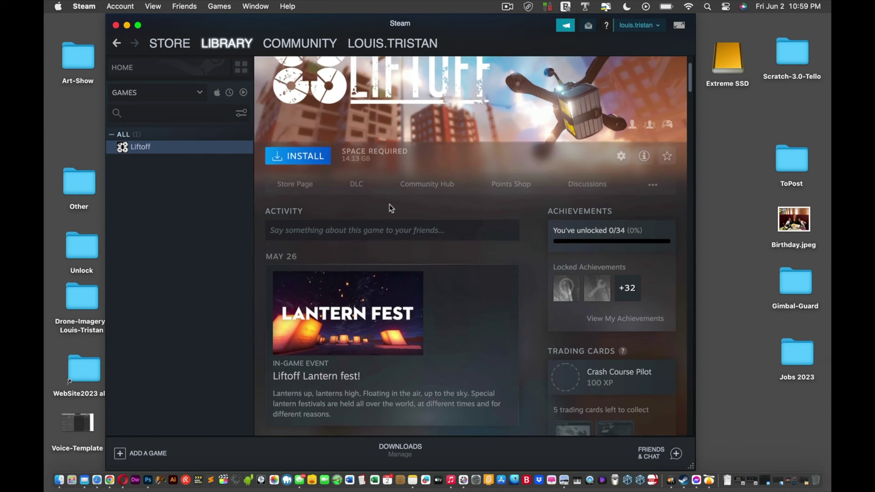
pyautogui.scroll(3, 390, 204)
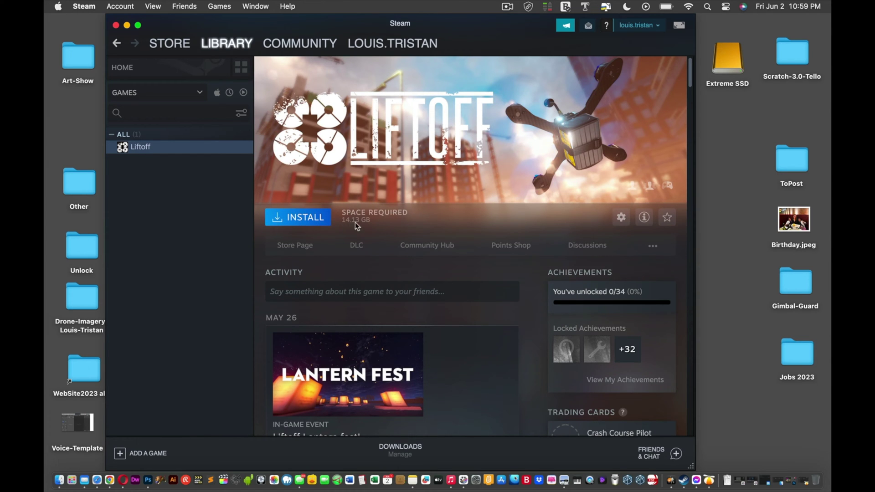
pyautogui.click(802, 58)
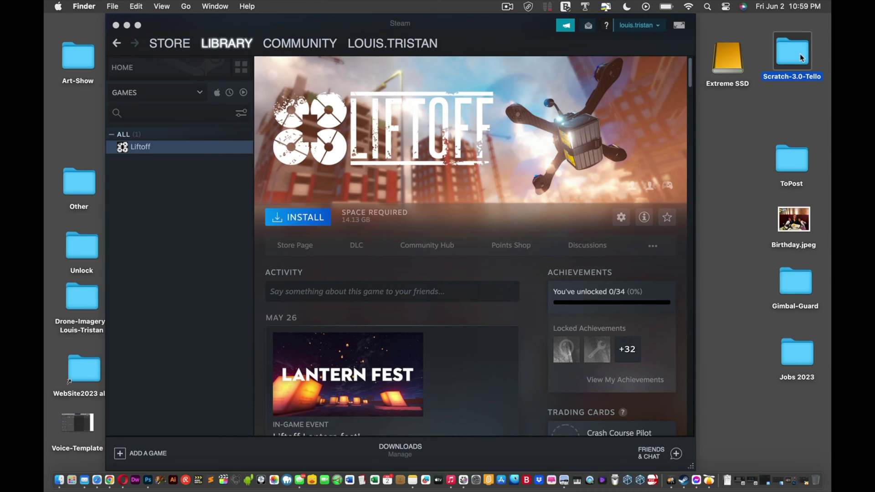
pyautogui.doubleClick(802, 58)
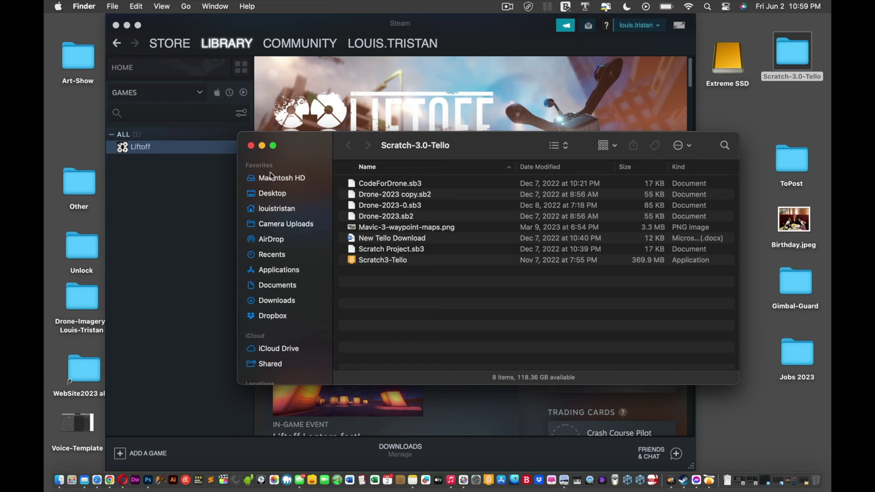
pyautogui.click(251, 146)
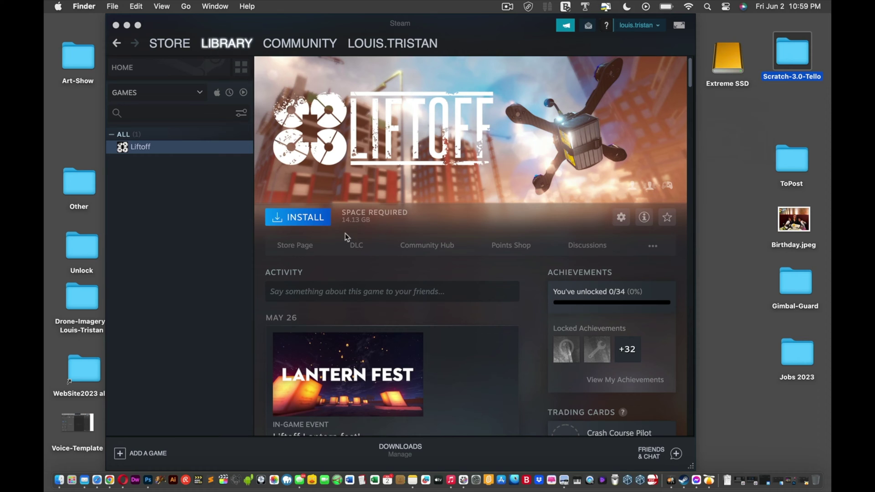
pyautogui.click(371, 222)
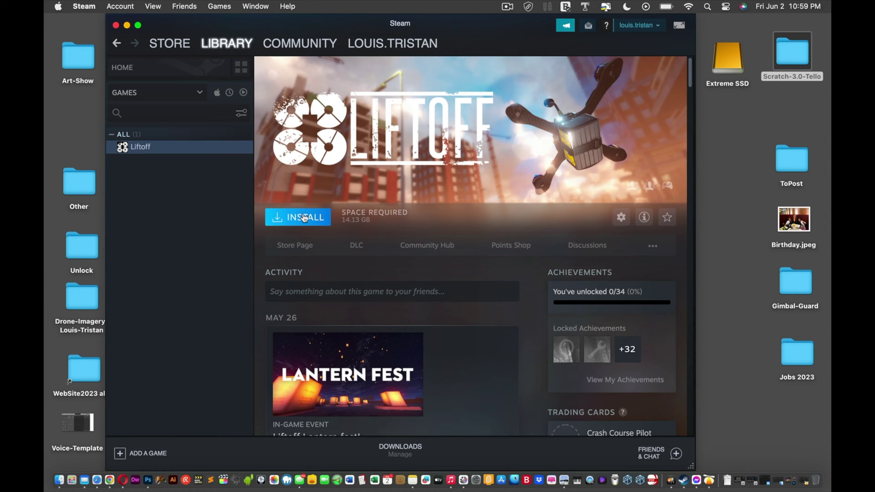
# - Launch WhatSize and list sizes of Library and Desktop contents (ToPost 8.12 GB, Art-Show 5.10 GB)
pyautogui.click(708, 8)
pyautogui.write('wha')
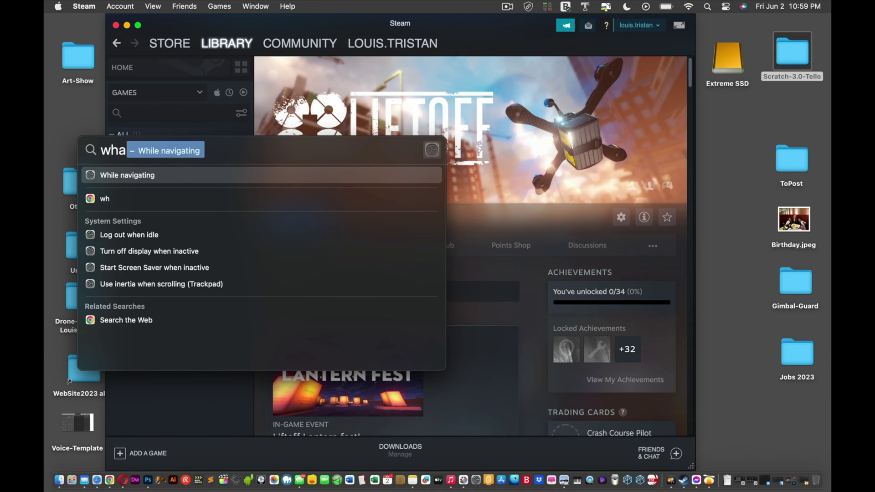
pyautogui.write('t')
pyautogui.press('Return')
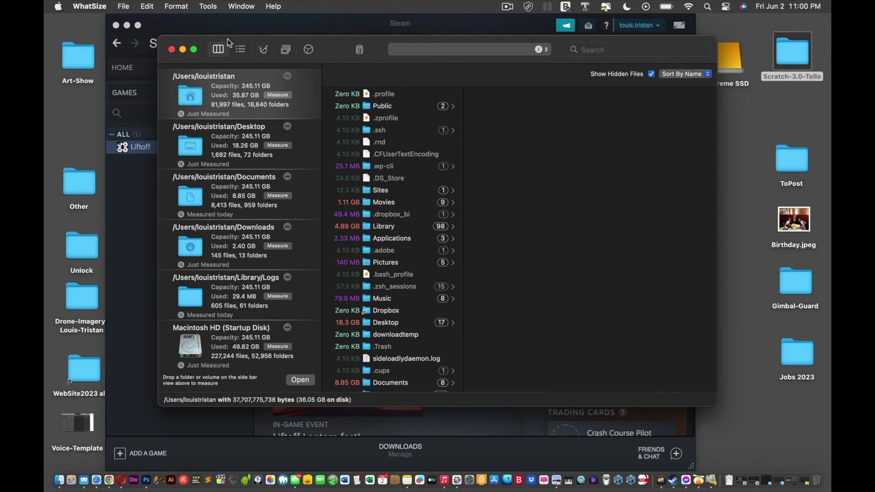
pyautogui.click(87, 6)
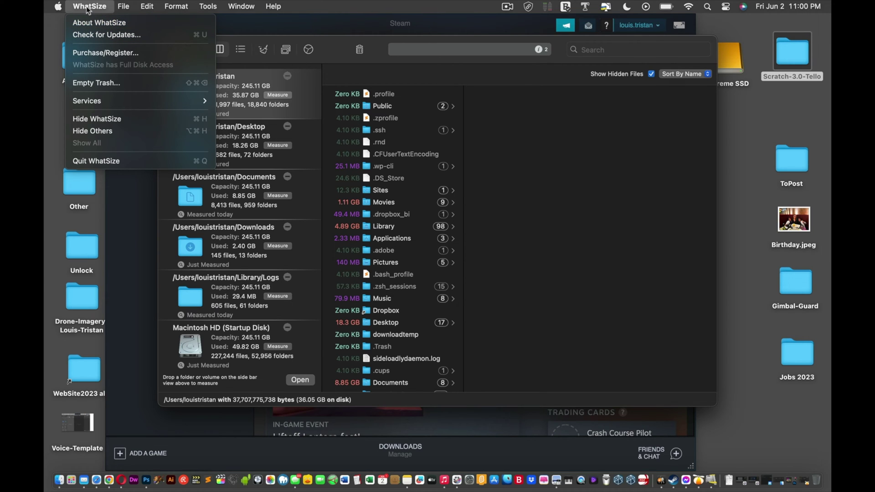
pyautogui.moveTo(146, 6)
pyautogui.click(293, 40)
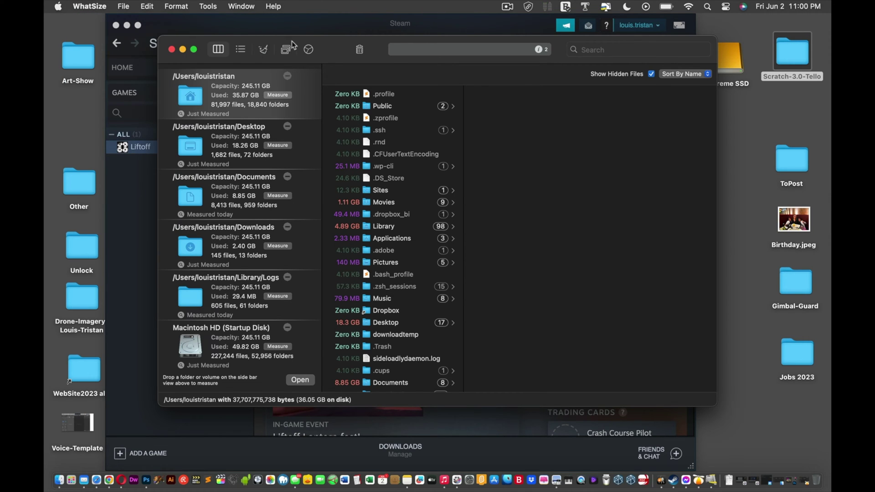
pyautogui.click(370, 226)
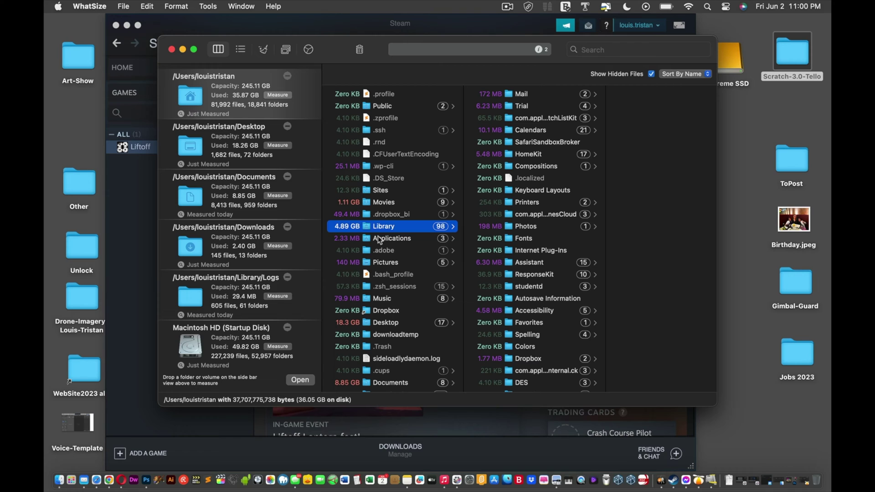
pyautogui.click(232, 146)
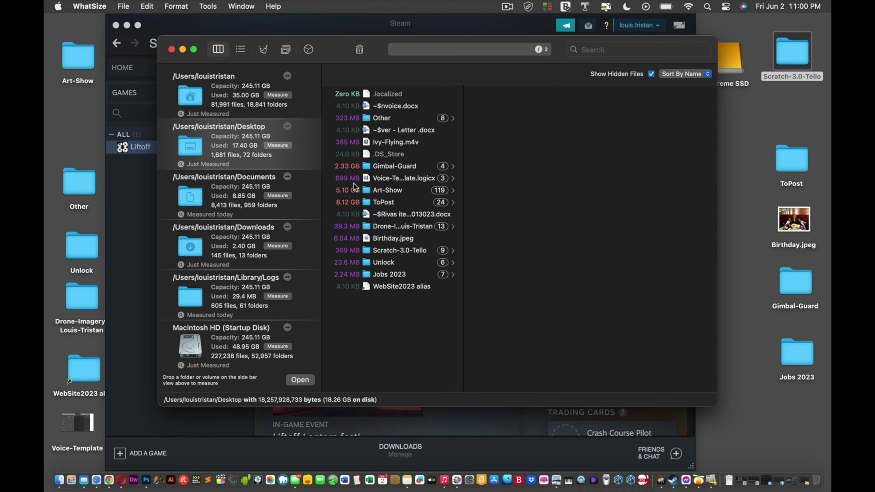
# - Install Liftoff to the default Steam folder with a desktop shortcut, allowing removable-drive access
pyautogui.click(172, 49)
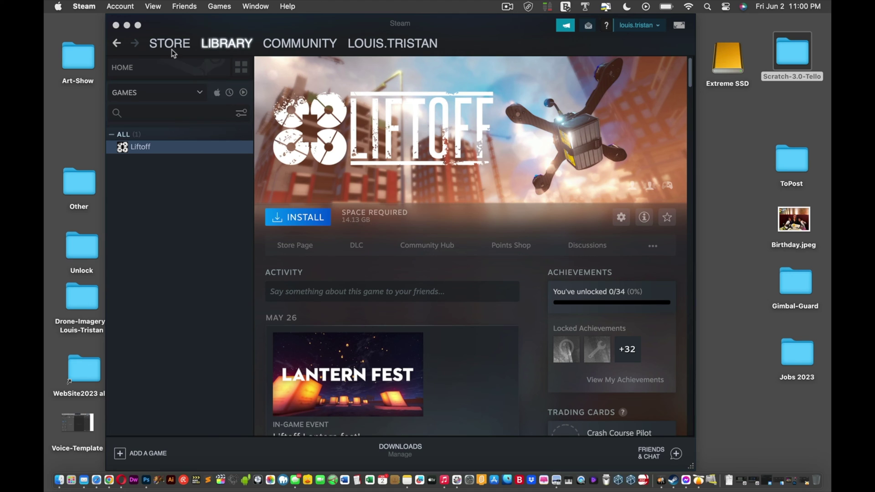
pyautogui.click(299, 223)
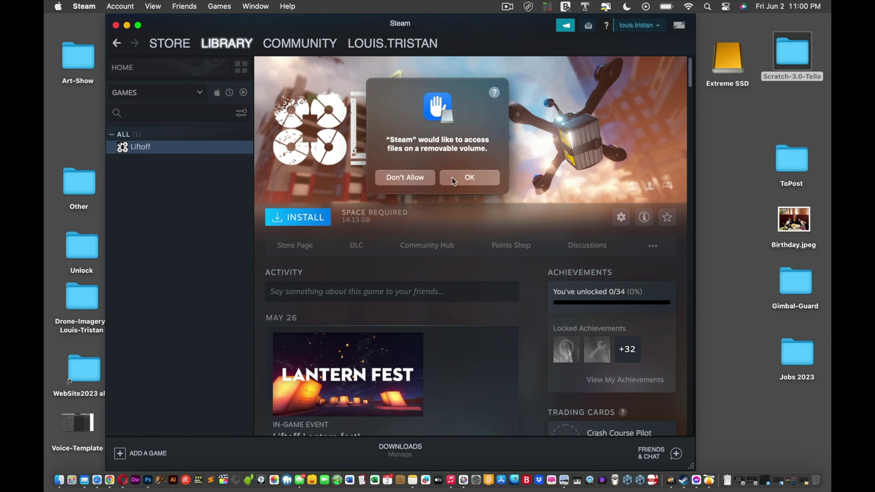
pyautogui.click(452, 178)
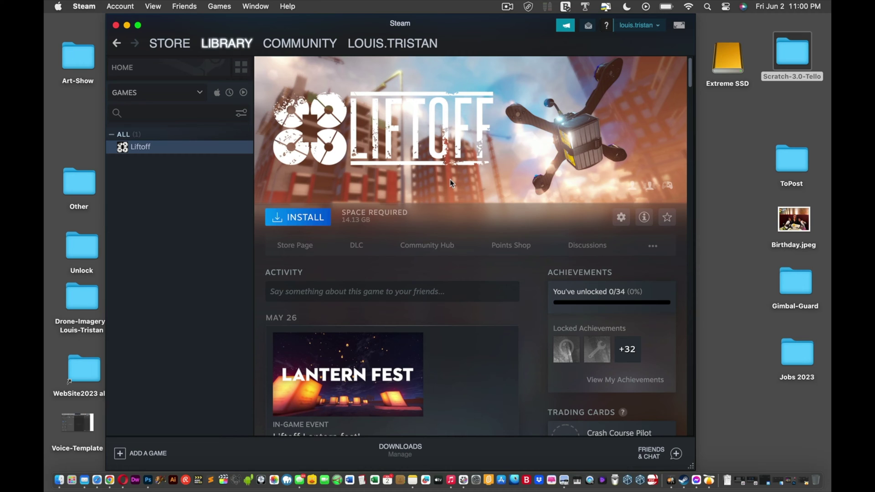
pyautogui.click(314, 220)
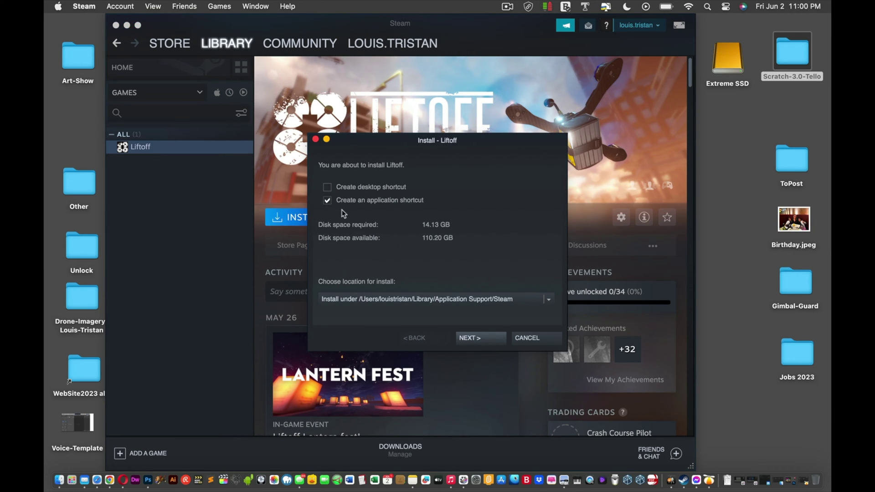
pyautogui.click(327, 189)
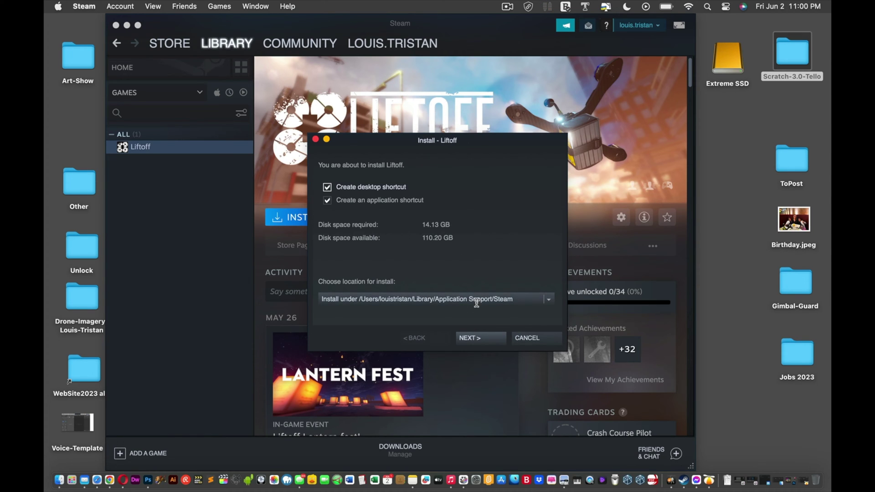
pyautogui.click(479, 338)
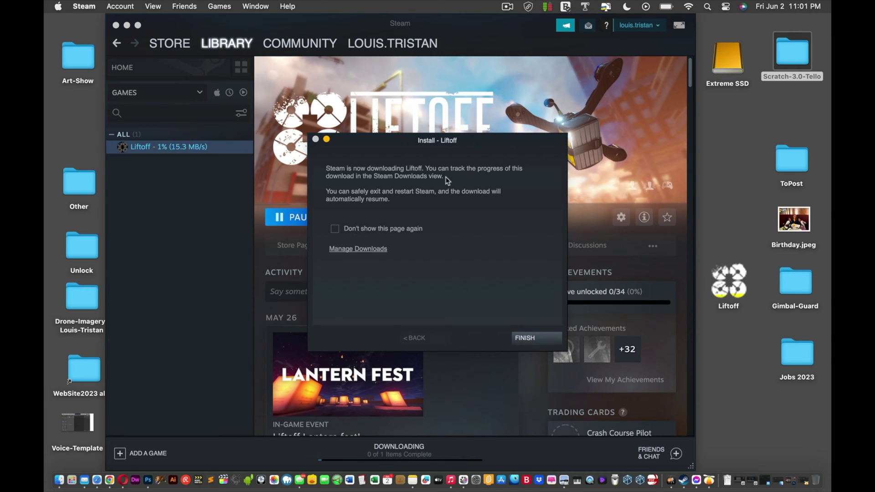
pyautogui.click(526, 338)
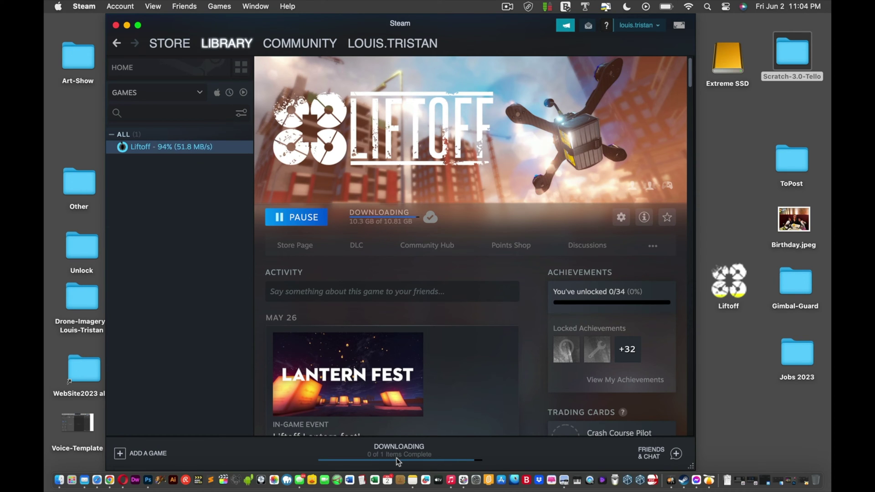
# - Play Liftoff using the 'Play Liftoff (default)' launch option
pyautogui.click(296, 217)
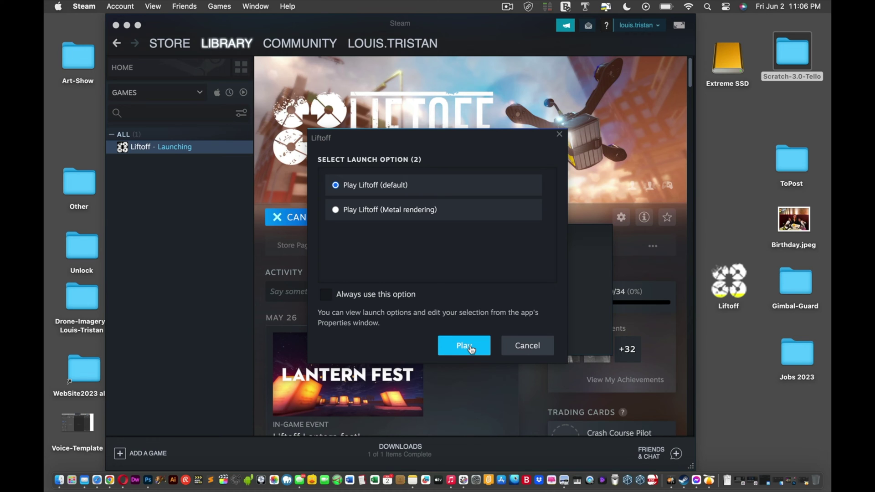
pyautogui.click(471, 348)
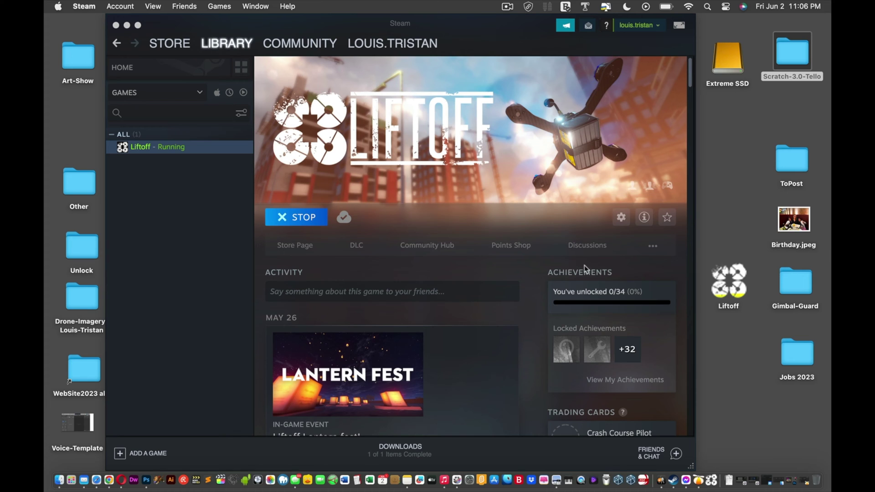
# - View the Liftoff desktop shortcut's Info panel, close it, and nudge the Steam window left
pyautogui.click(726, 287)
pyautogui.press('super+i')
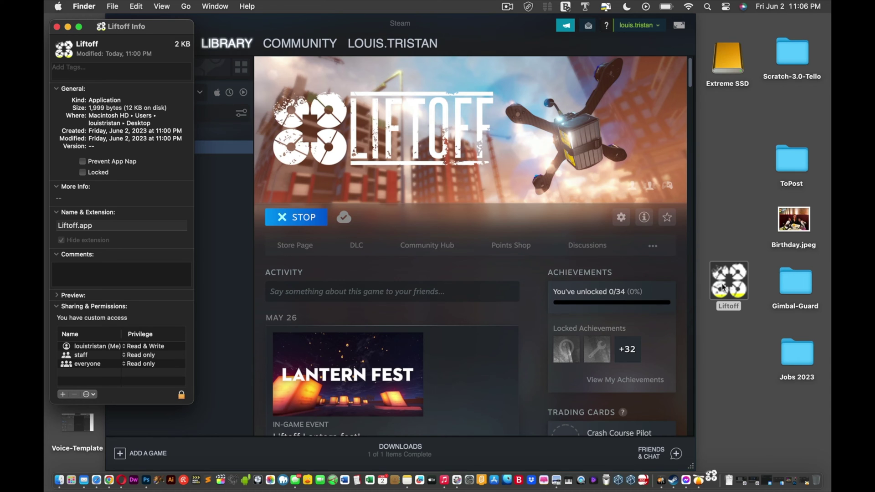
pyautogui.press('super+w')
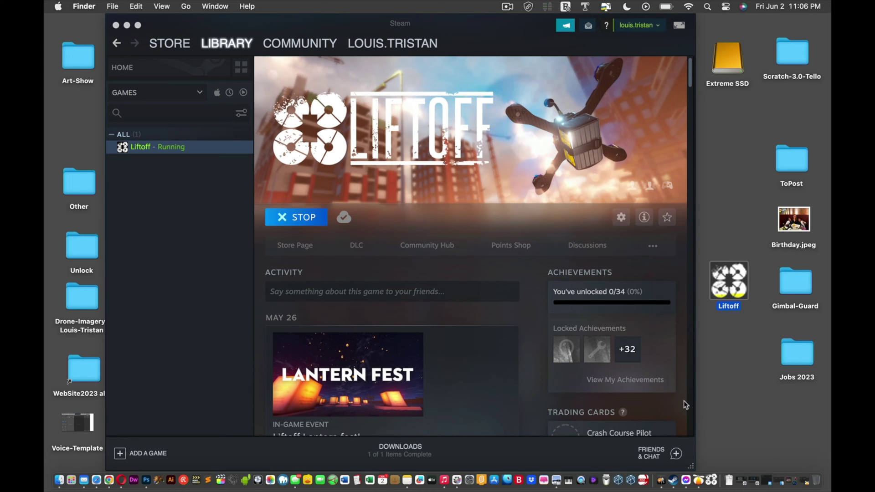
pyautogui.moveTo(450, 24); pyautogui.dragTo(442, 16)
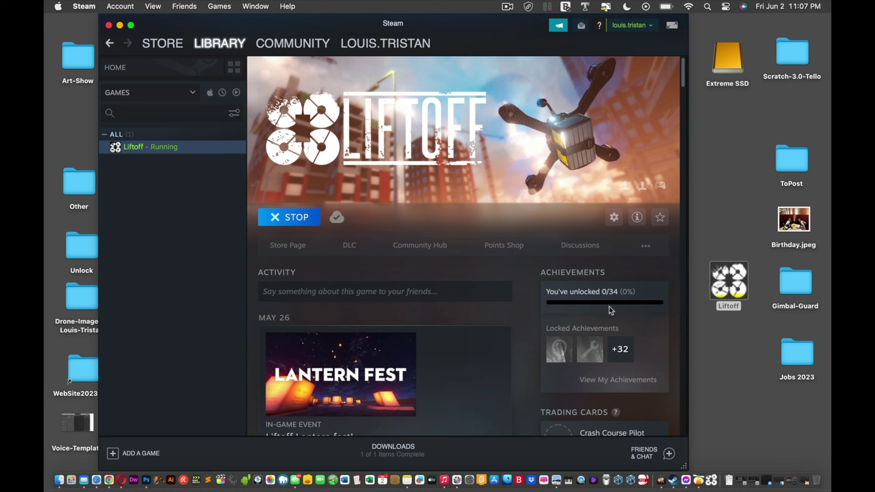
# - Scroll through Liftoff's recent events on its library page and back up while the game loads
pyautogui.scroll(-3, 472, 330)
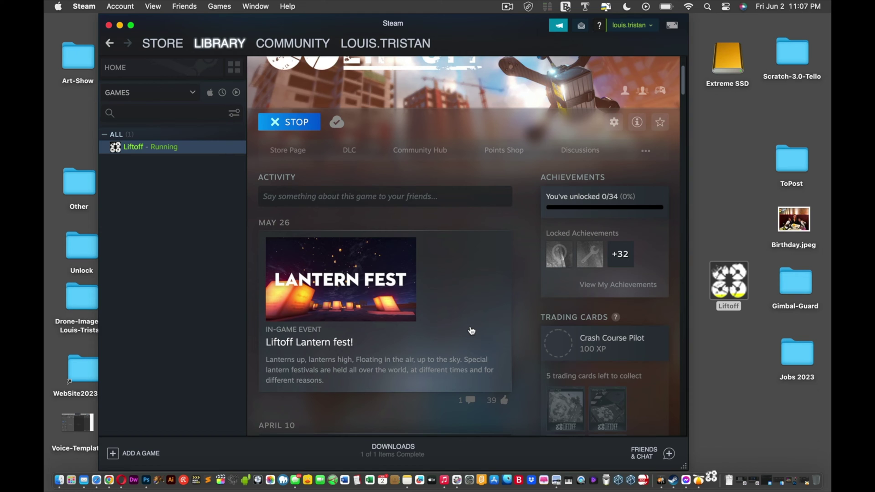
pyautogui.scroll(-4, 471, 331)
pyautogui.scroll(-2, 472, 330)
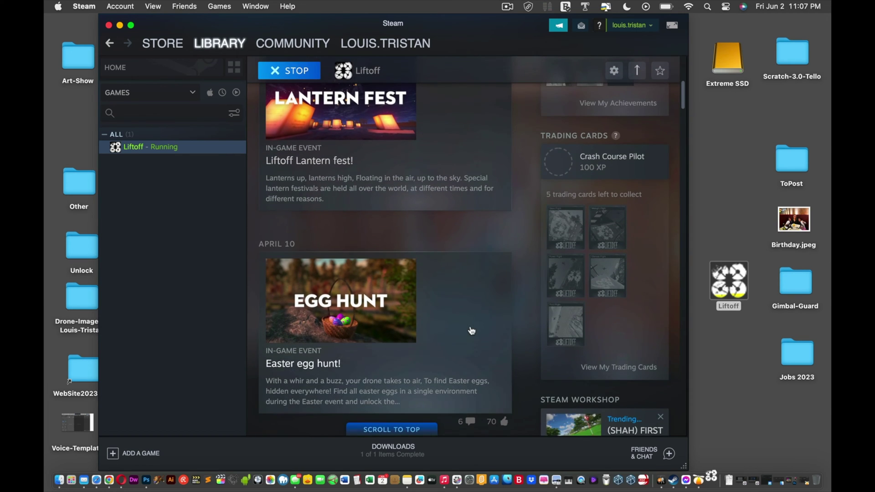
pyautogui.scroll(9, 472, 330)
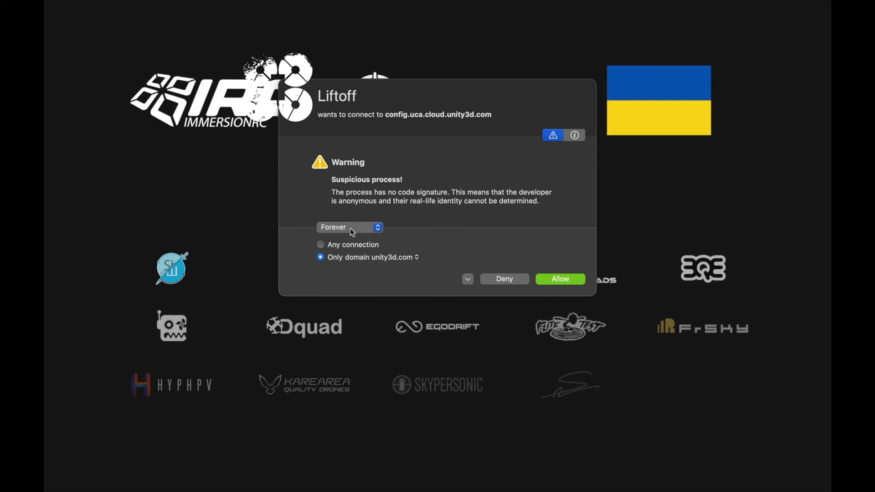
# - Allow Liftoff to connect on any connection and continue past the English language step
pyautogui.click(321, 244)
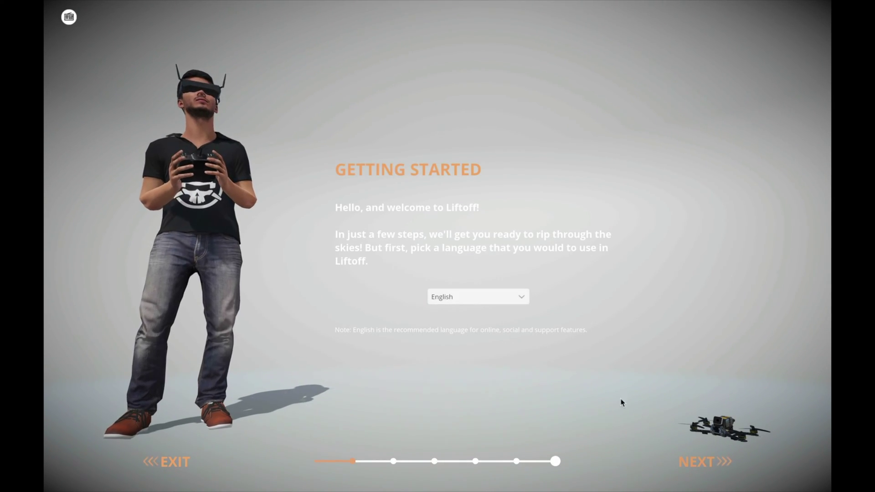
pyautogui.click(703, 462)
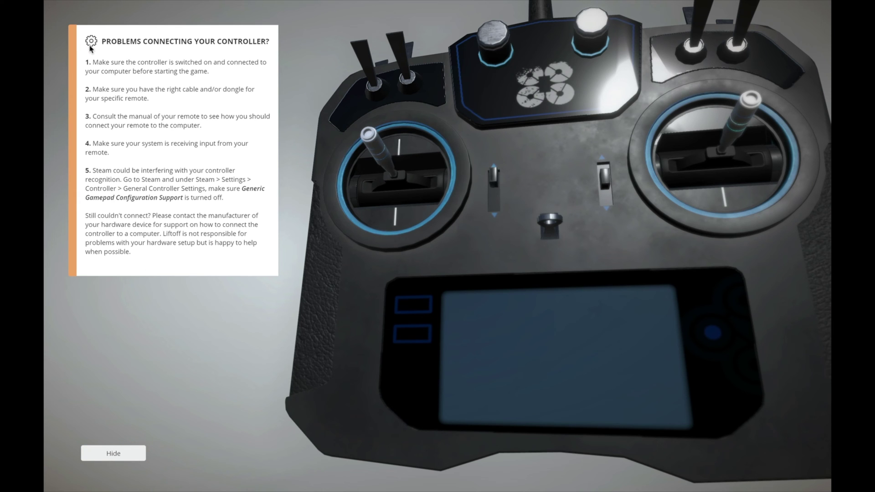
# - Close the controller troubleshooting view, skip seven music tracks, then exit setup to the main menu
pyautogui.click(114, 453)
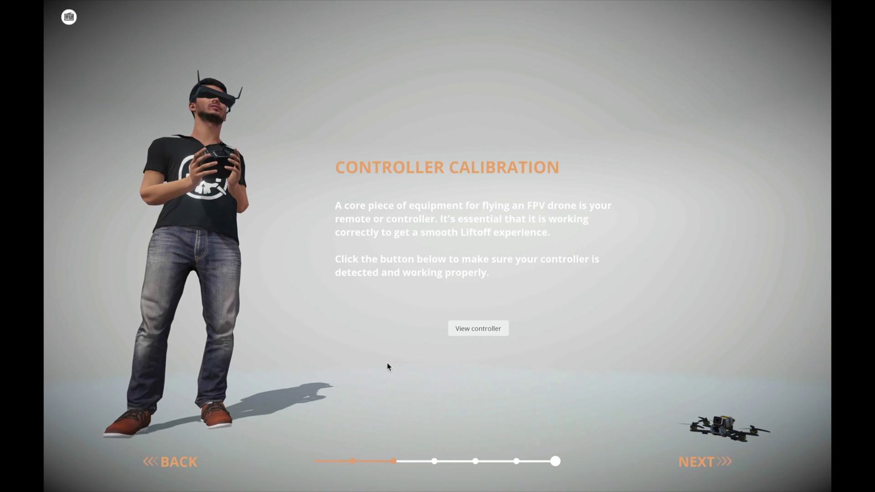
pyautogui.click(70, 17)
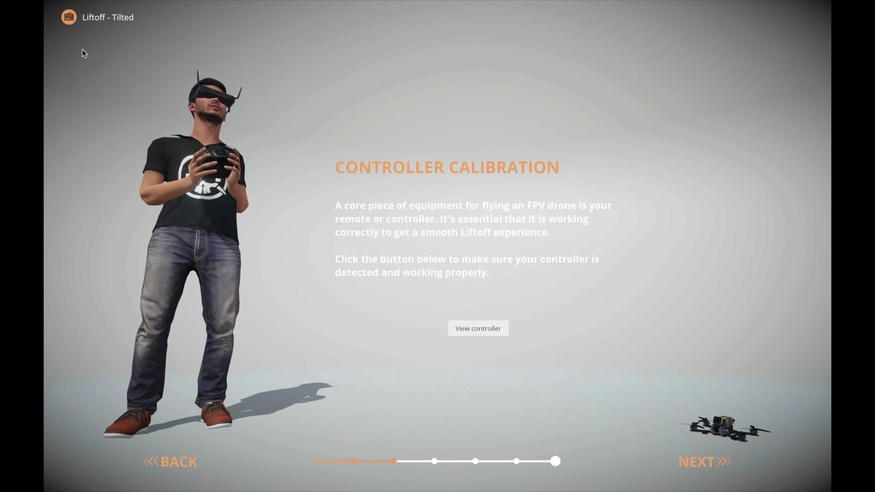
pyautogui.click(69, 18)
pyautogui.click(70, 18)
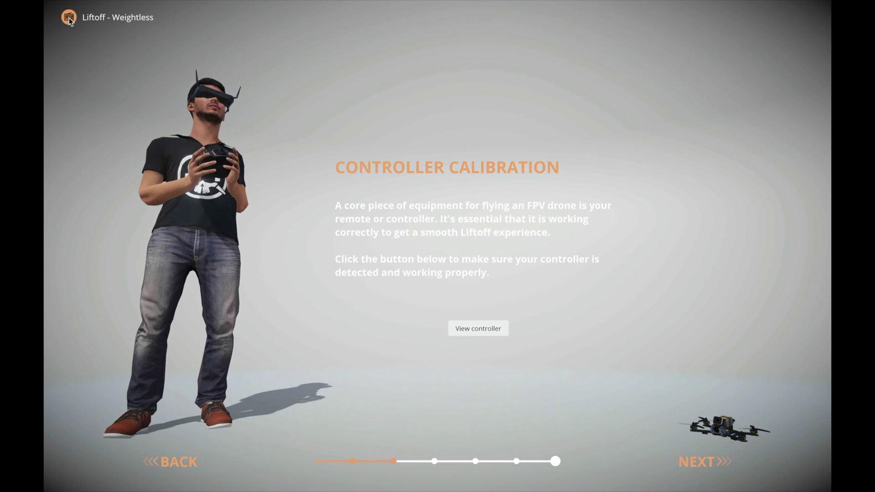
pyautogui.click(69, 18)
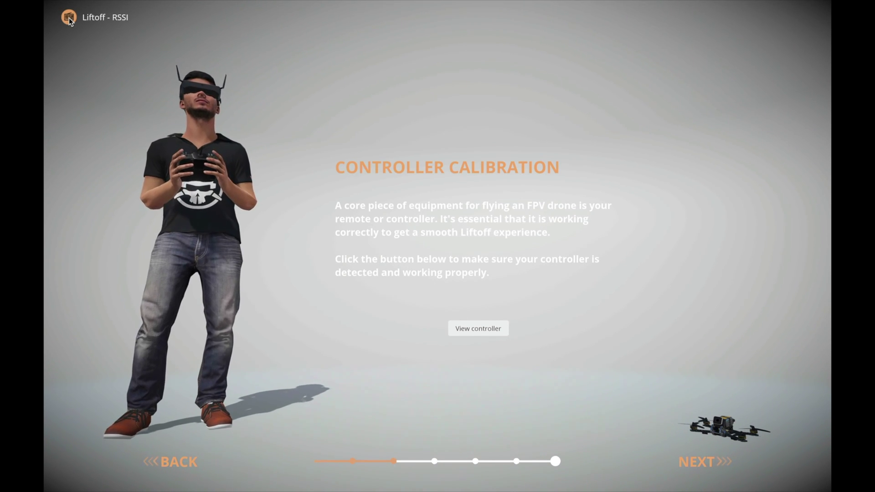
pyautogui.click(70, 17)
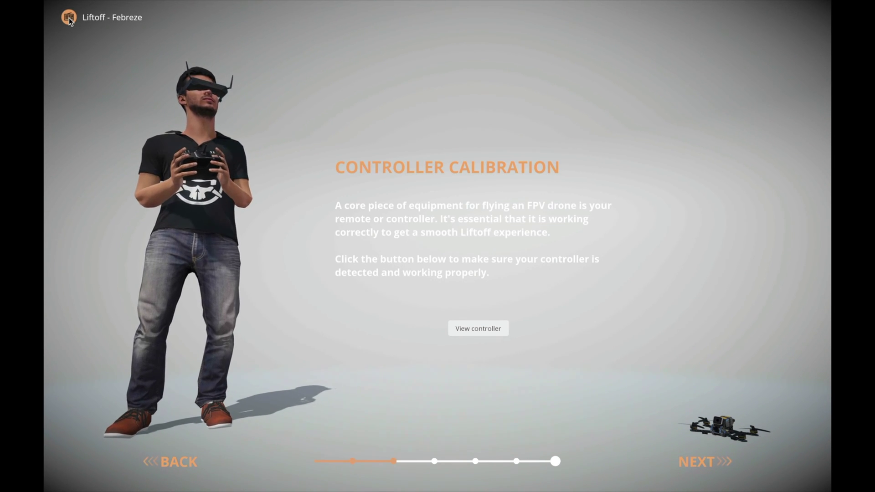
pyautogui.click(69, 18)
pyautogui.click(69, 18)
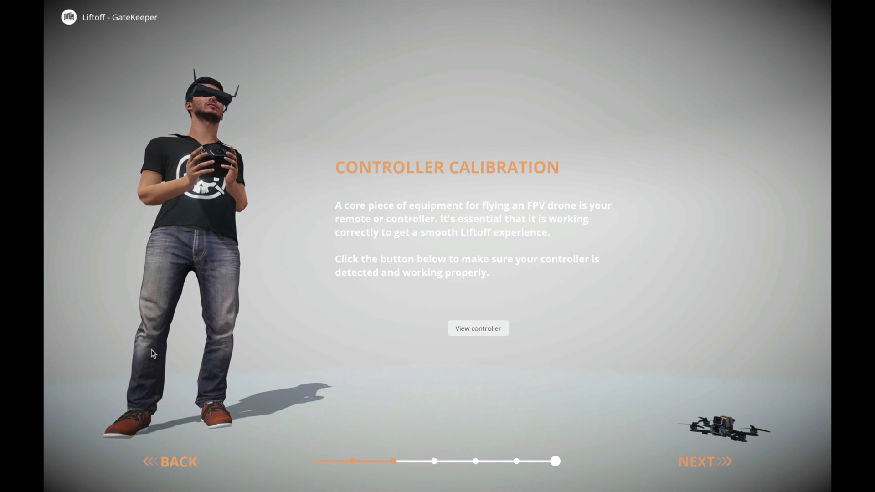
pyautogui.click(186, 462)
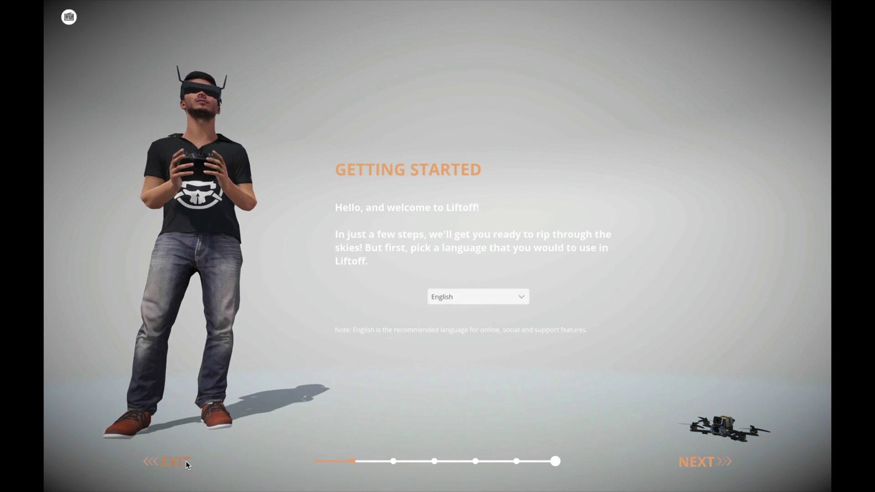
pyautogui.click(176, 462)
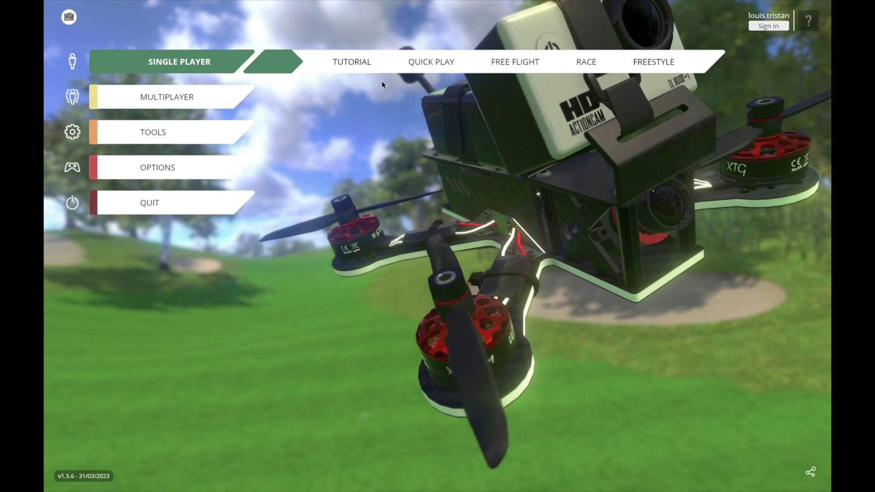
# - View the Single Player tutorial choices, then quit Liftoff and confirm the exit
pyautogui.click(348, 64)
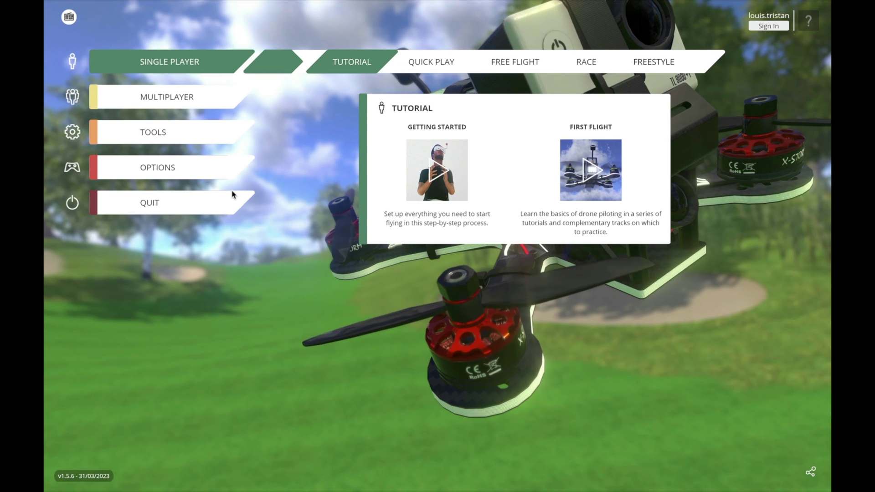
pyautogui.click(169, 204)
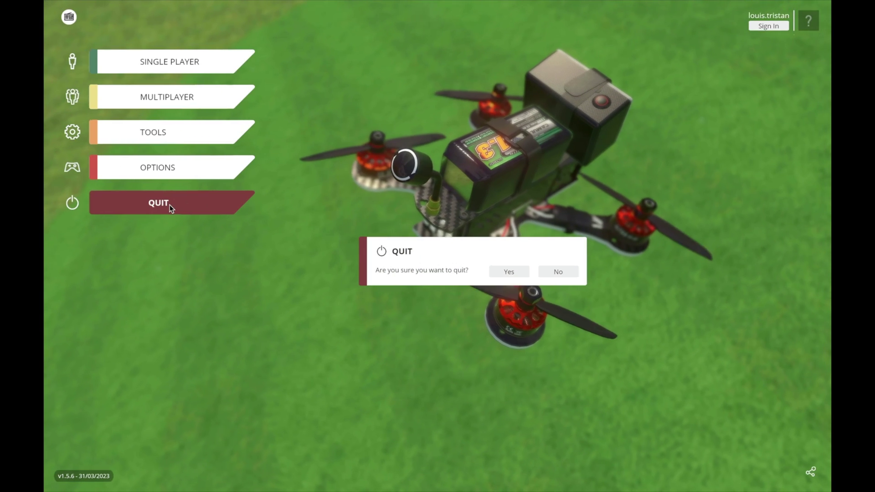
pyautogui.click(511, 273)
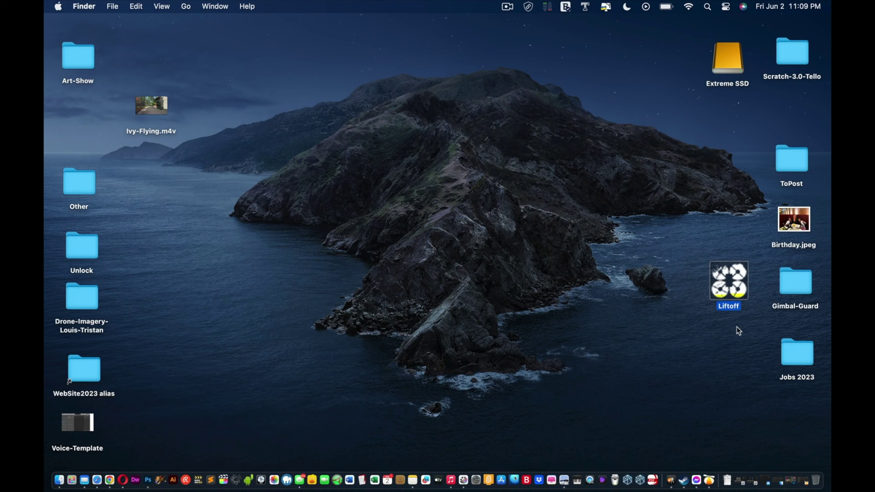
# - Relaunch Liftoff from its desktop shortcut
pyautogui.doubleClick(732, 281)
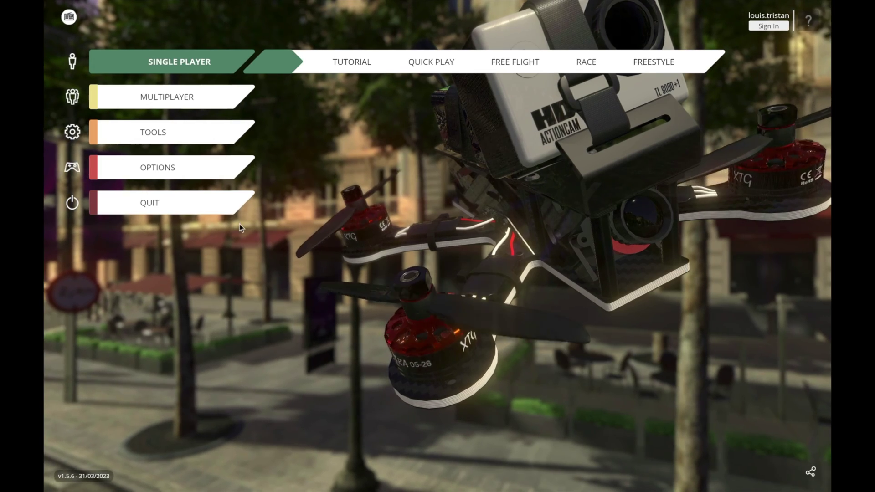
# - Look at the Controls options, then the Single Player Free Flight mode description
pyautogui.click(174, 168)
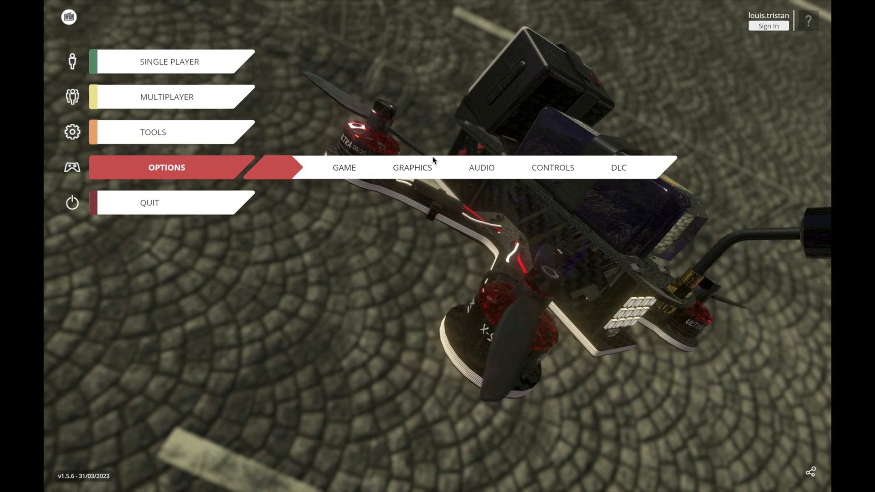
pyautogui.click(554, 169)
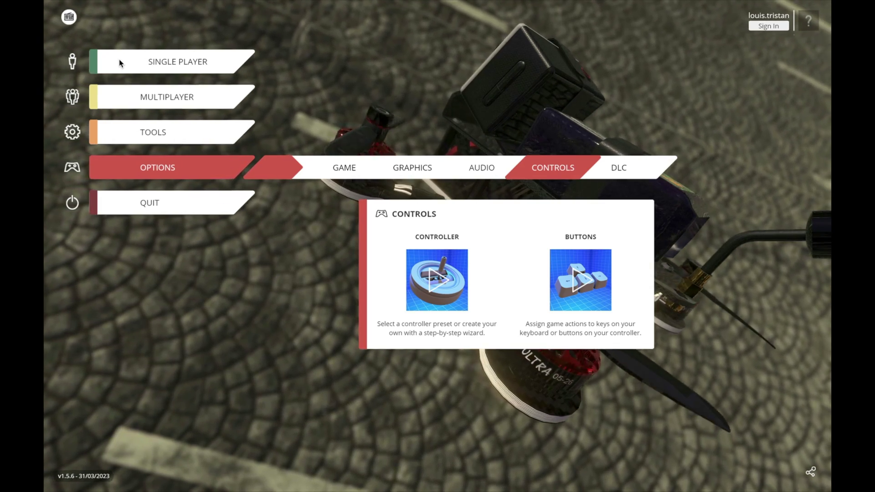
pyautogui.click(120, 63)
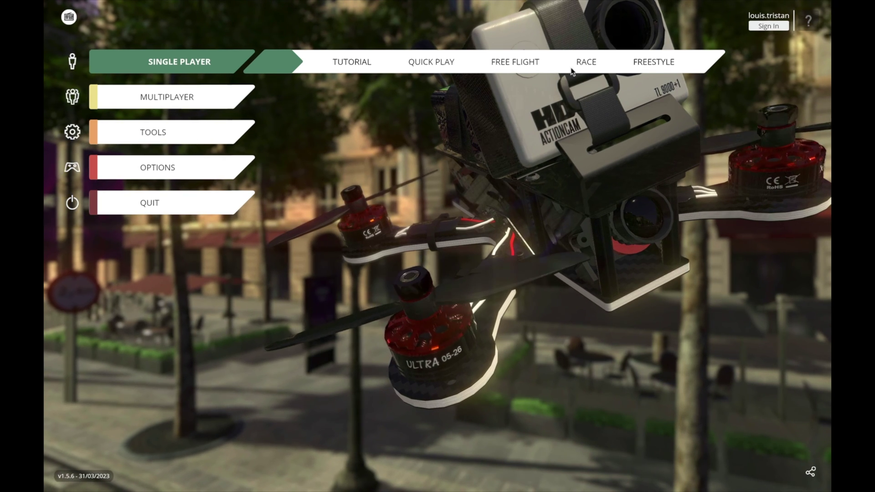
pyautogui.click(503, 63)
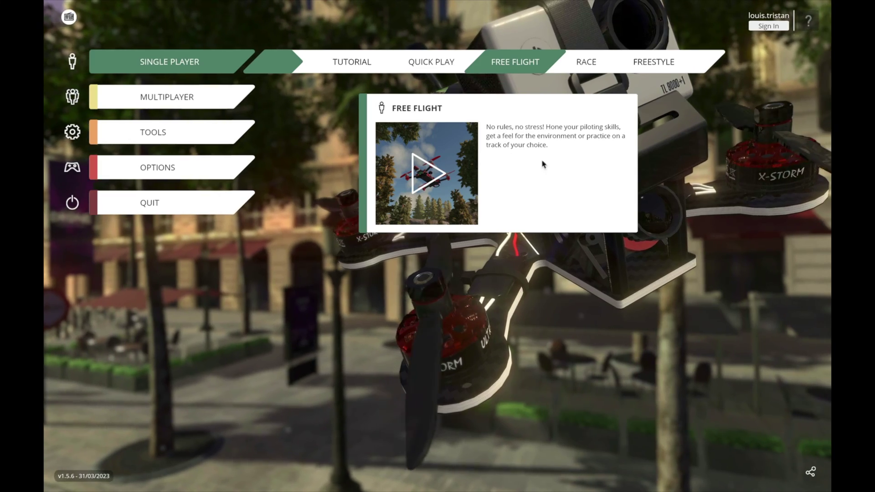
# - Browse the Game, Graphics, Audio and Controls settings pages in turn
pyautogui.click(153, 167)
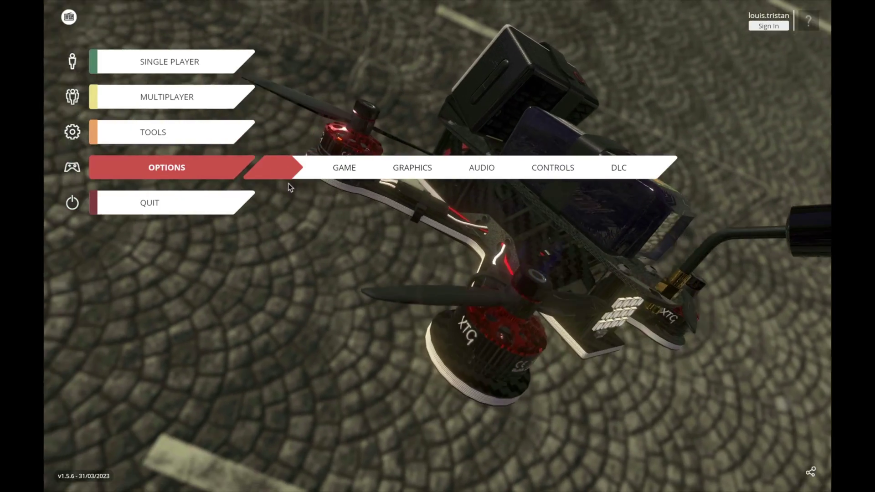
pyautogui.click(353, 167)
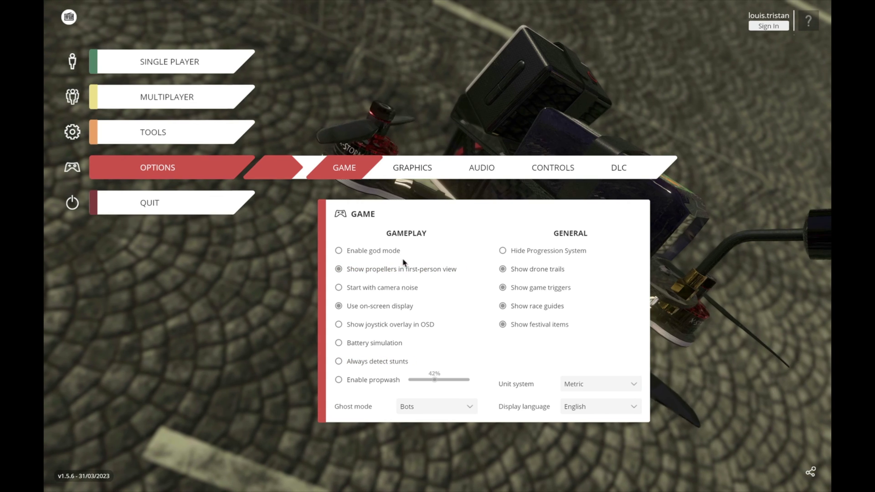
pyautogui.click(408, 169)
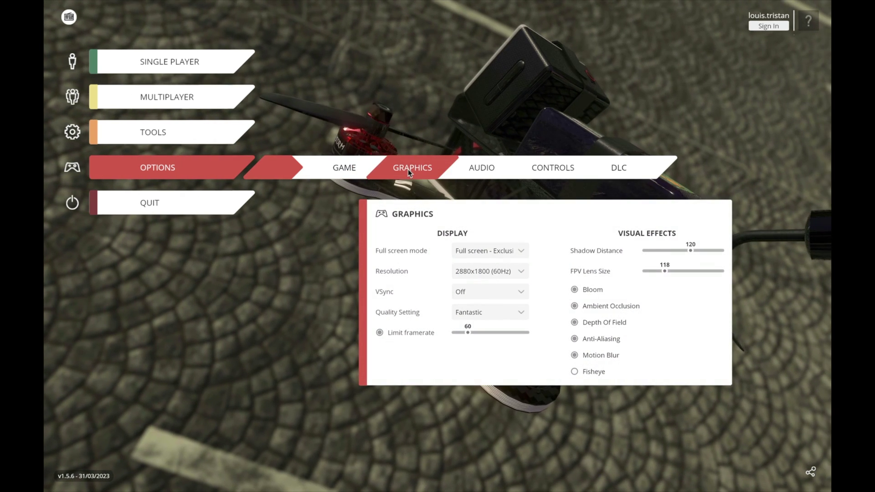
pyautogui.click(488, 172)
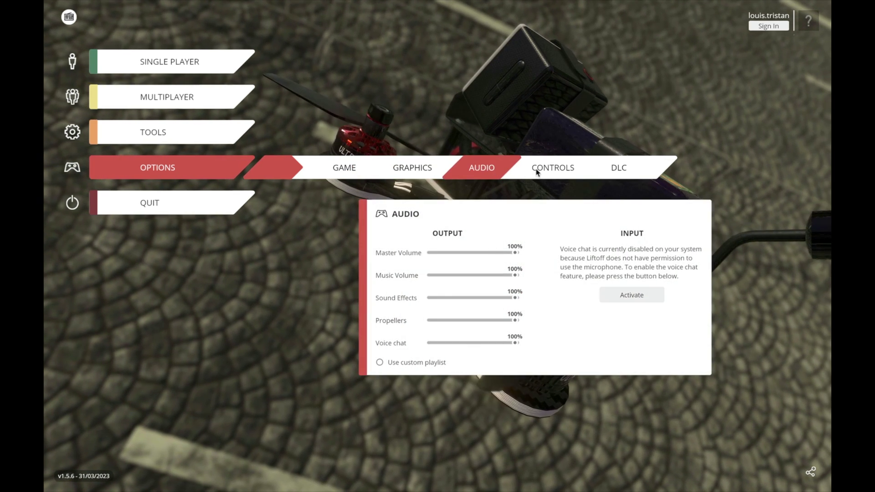
pyautogui.click(550, 168)
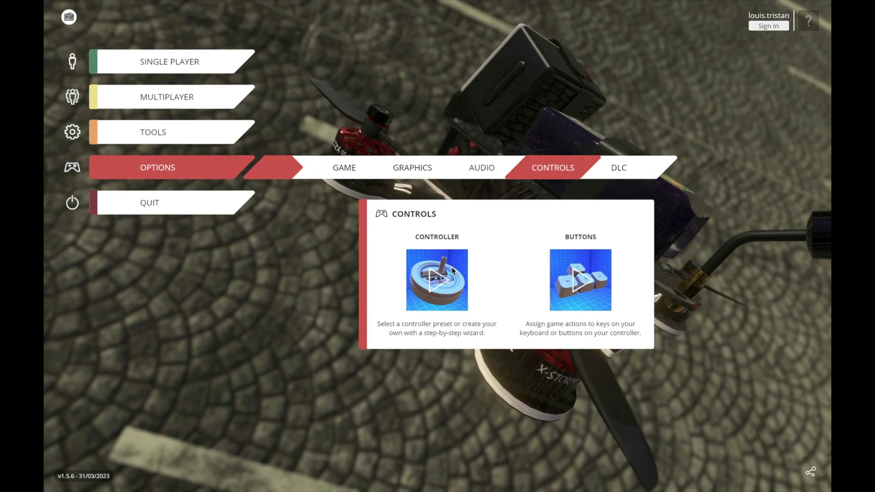
# - Open the Controller setup wizard, exit it to the main menu, and choose QUIT
pyautogui.click(436, 278)
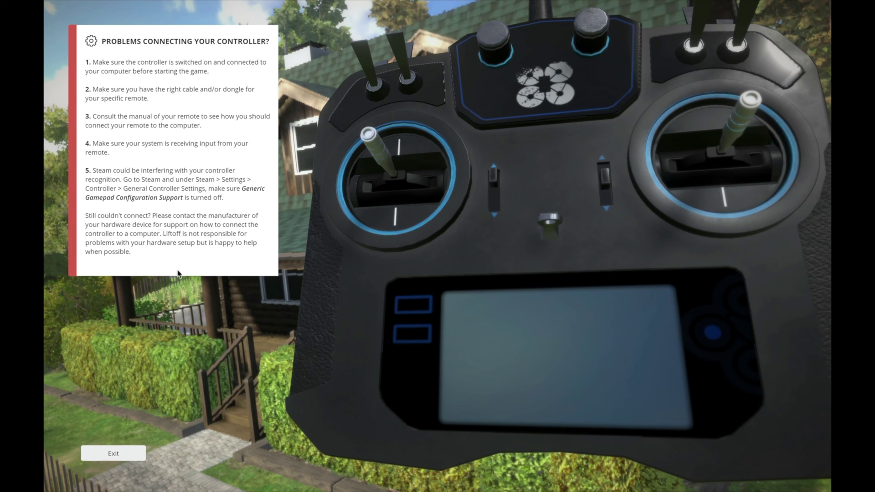
pyautogui.click(100, 454)
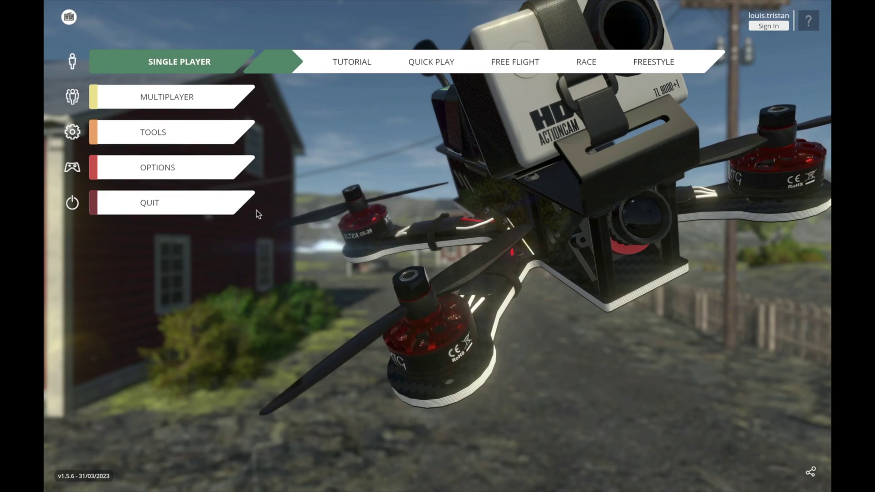
pyautogui.click(193, 203)
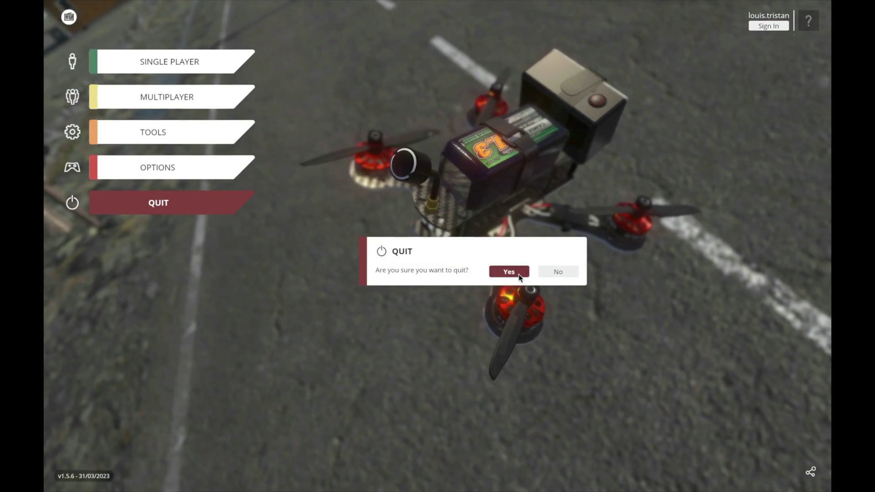
# - Confirm quitting Liftoff, then open the ScreenFlow menu-bar menu
pyautogui.click(510, 272)
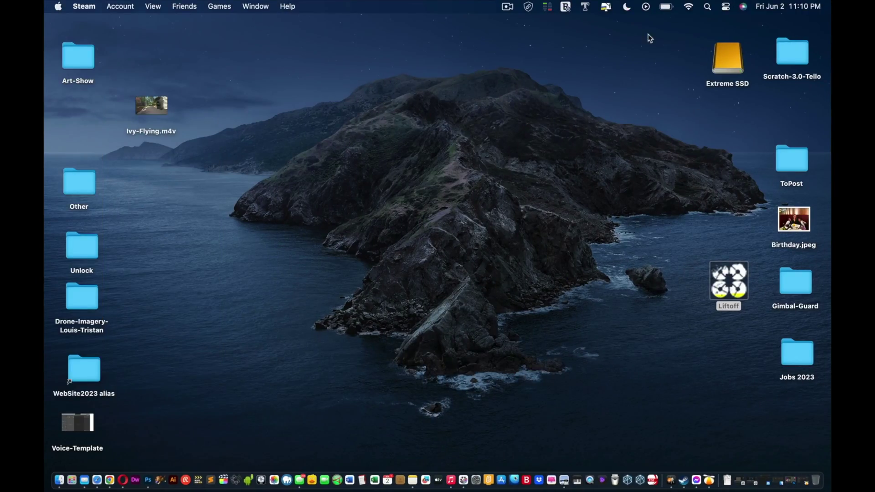
pyautogui.click(508, 7)
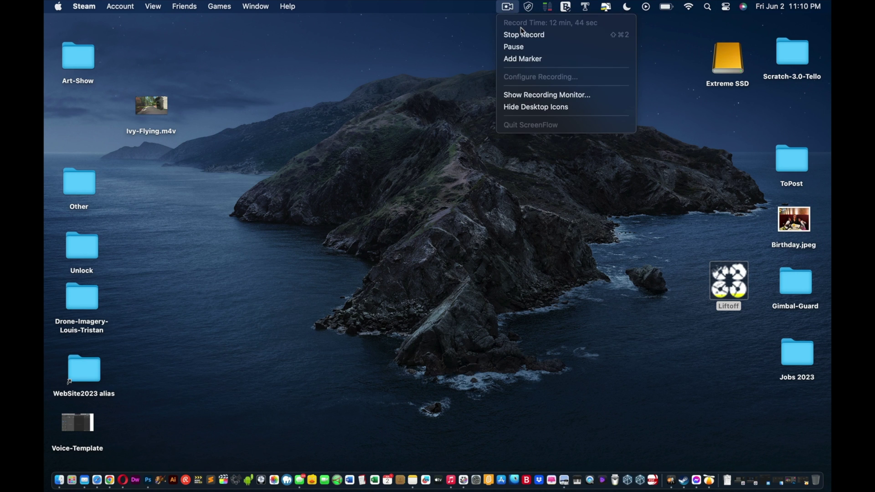